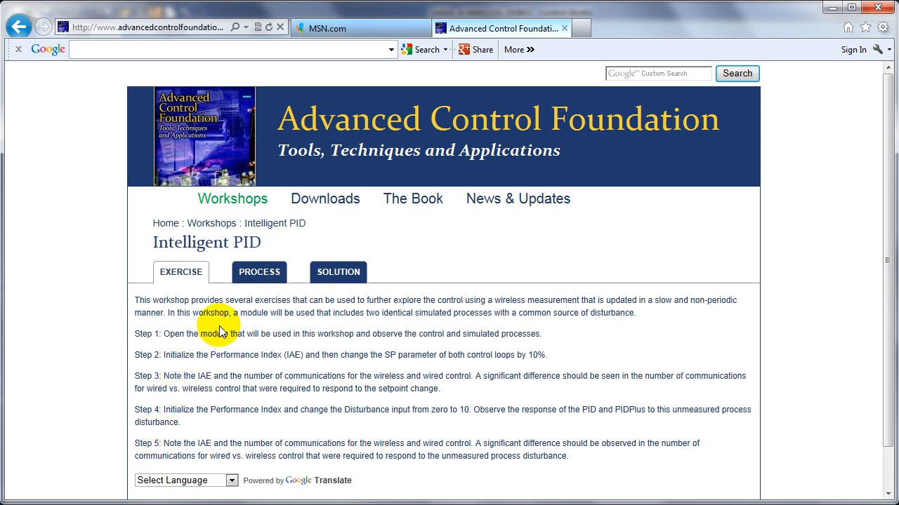
Show the Intelligent PID process description before switching to the WIRELESS_DEMO module.
{"action": "left_click", "coordinate": [251, 274]}
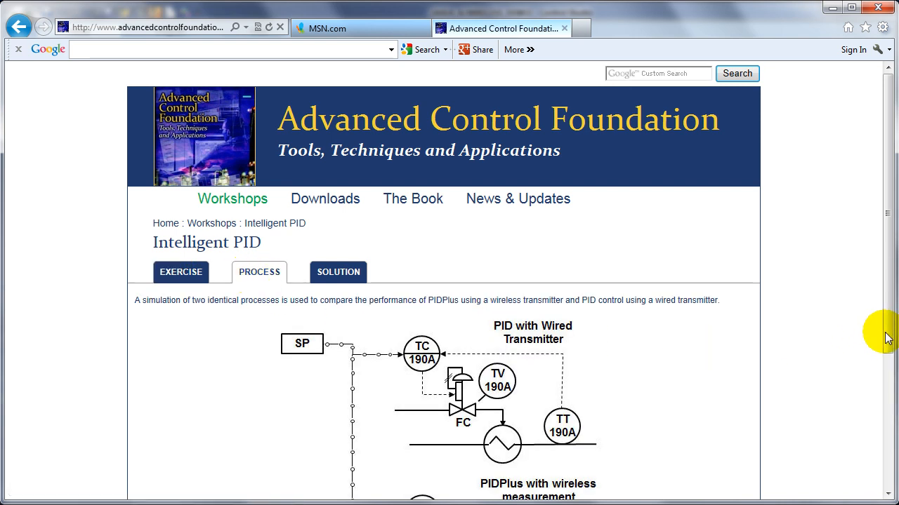
{"action": "left_click_drag", "start_coordinate": [888, 333], "coordinate": [891, 434]}
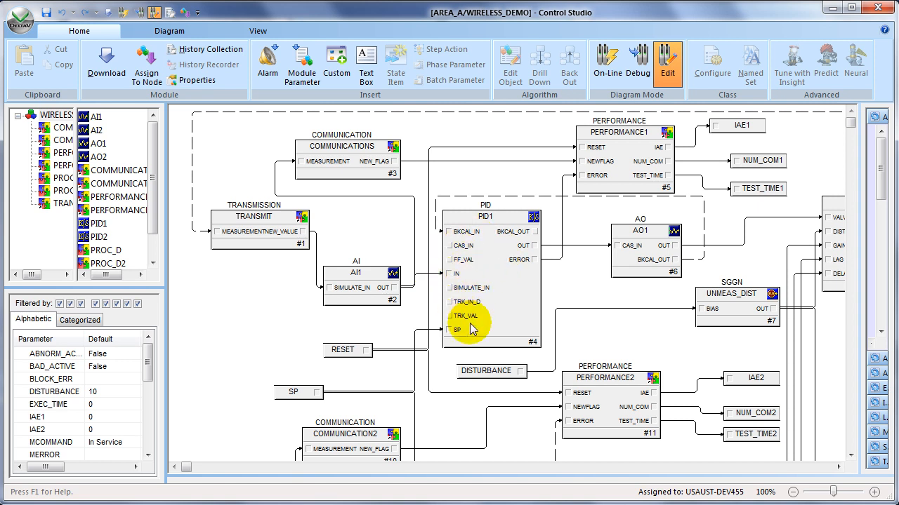
{"action": "left_click", "coordinate": [502, 310]}
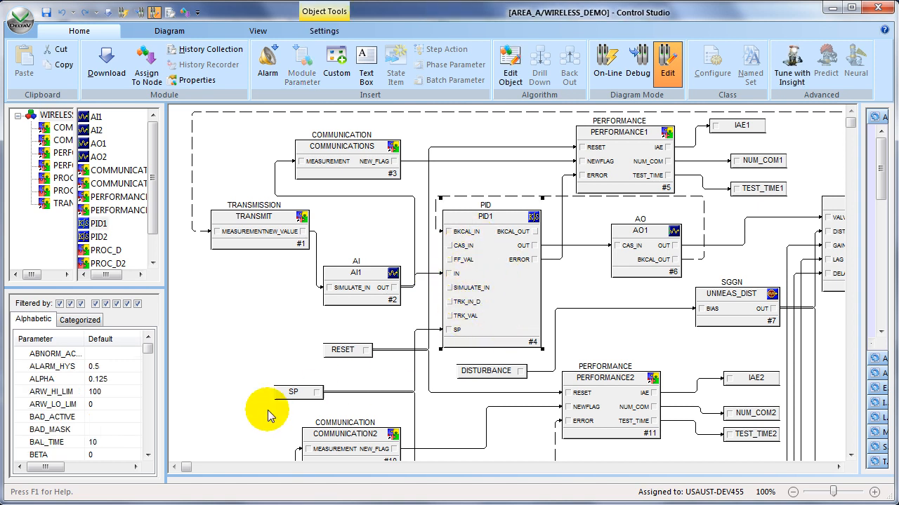
{"action": "left_click", "coordinate": [149, 428]}
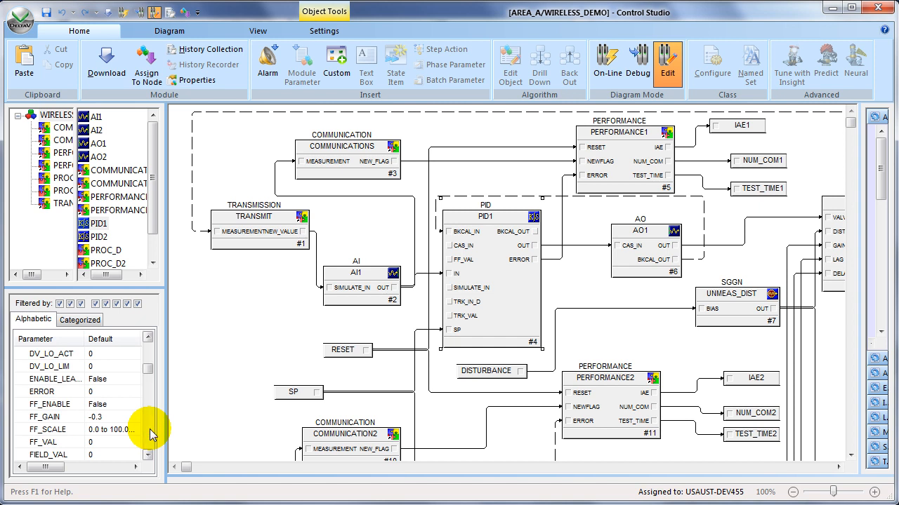
{"action": "left_click", "coordinate": [150, 434]}
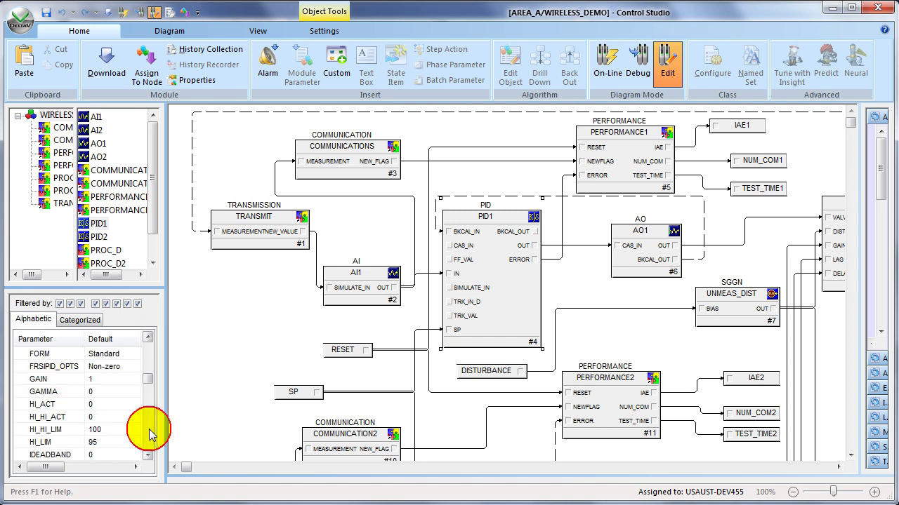
{"action": "left_click", "coordinate": [68, 368]}
{"action": "double_click", "coordinate": [68, 368]}
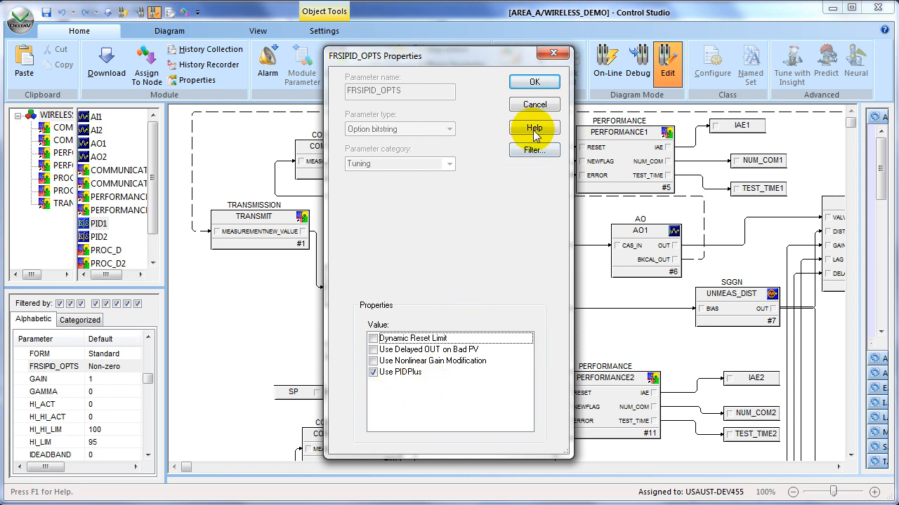
{"action": "left_click", "coordinate": [534, 104]}
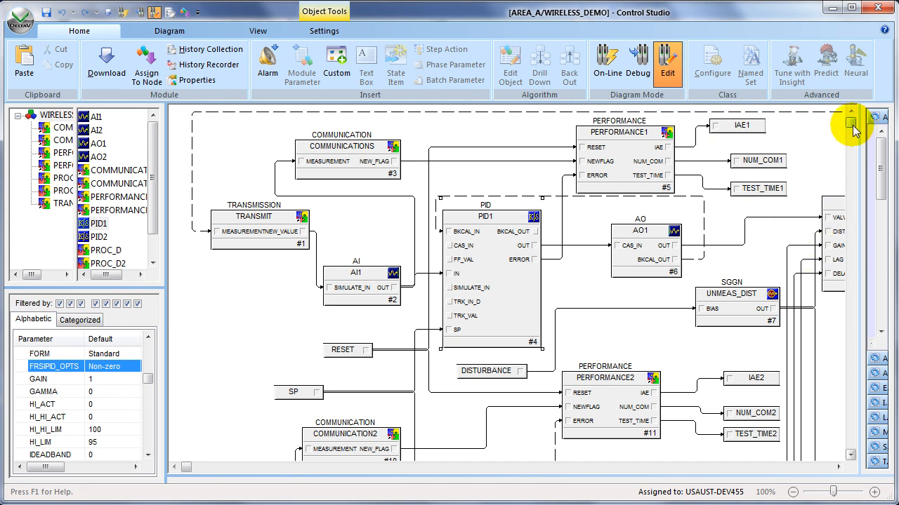
{"action": "left_click_drag", "start_coordinate": [851, 122], "coordinate": [871, 313]}
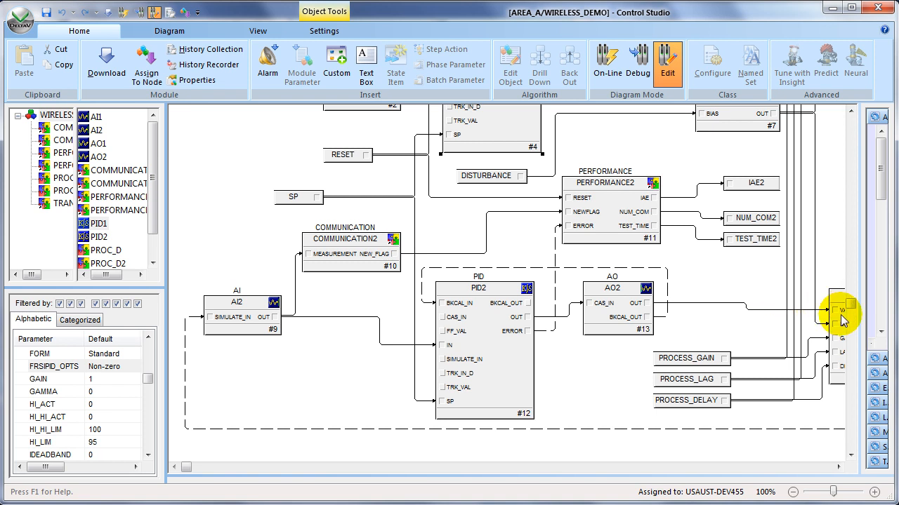
{"action": "mouse_move", "coordinate": [850, 303]}
{"action": "left_mouse_down"}
{"action": "mouse_move", "coordinate": [850, 137]}
{"action": "mouse_move", "coordinate": [863, 121]}
{"action": "left_mouse_up"}
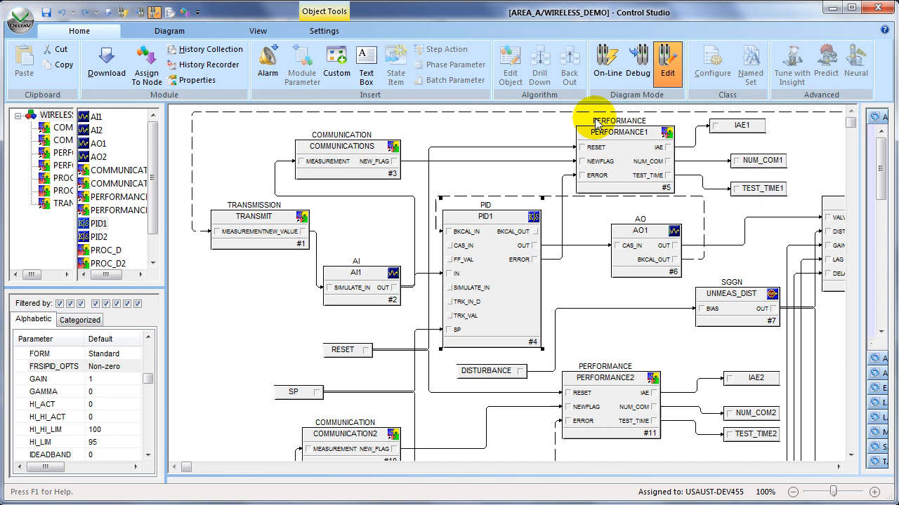
Switch the WIRELESS_DEMO diagram to On-Line mode to start a live session.
{"action": "left_click", "coordinate": [607, 73]}
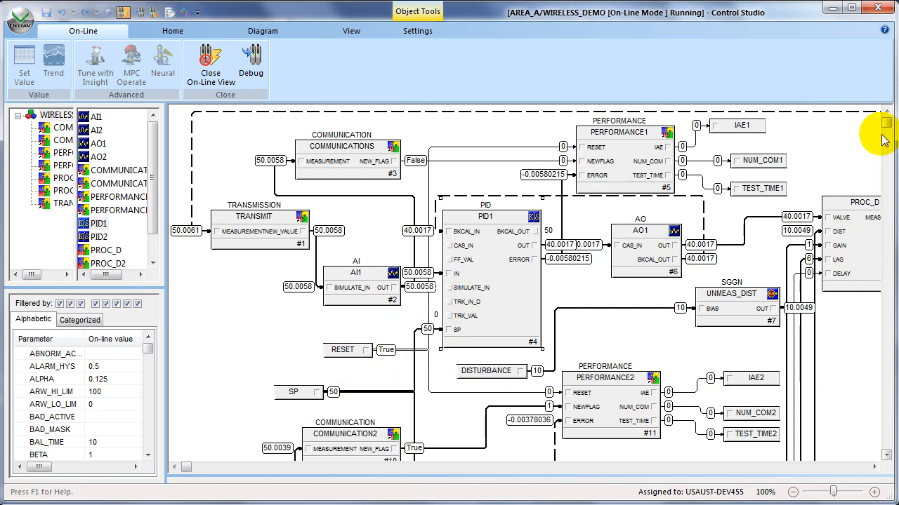
{"action": "left_click_drag", "start_coordinate": [886, 124], "coordinate": [886, 309]}
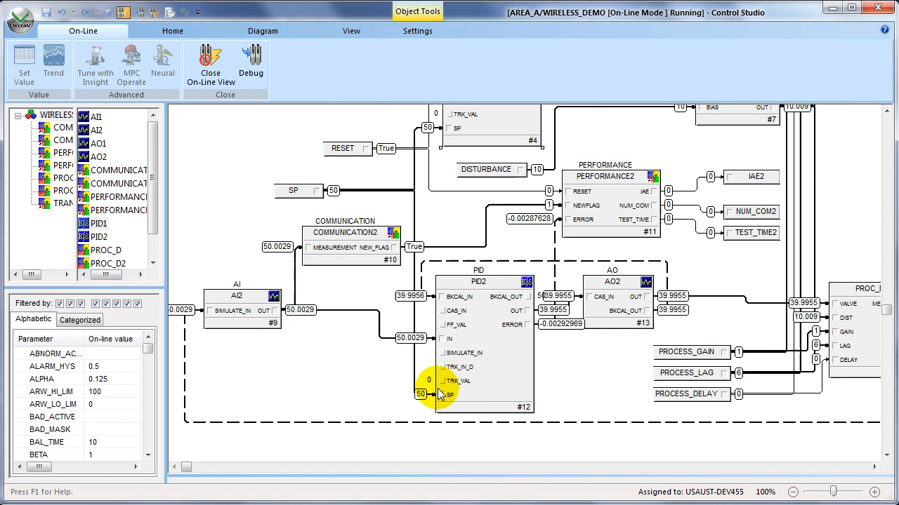
{"action": "left_click_drag", "start_coordinate": [886, 305], "coordinate": [884, 196]}
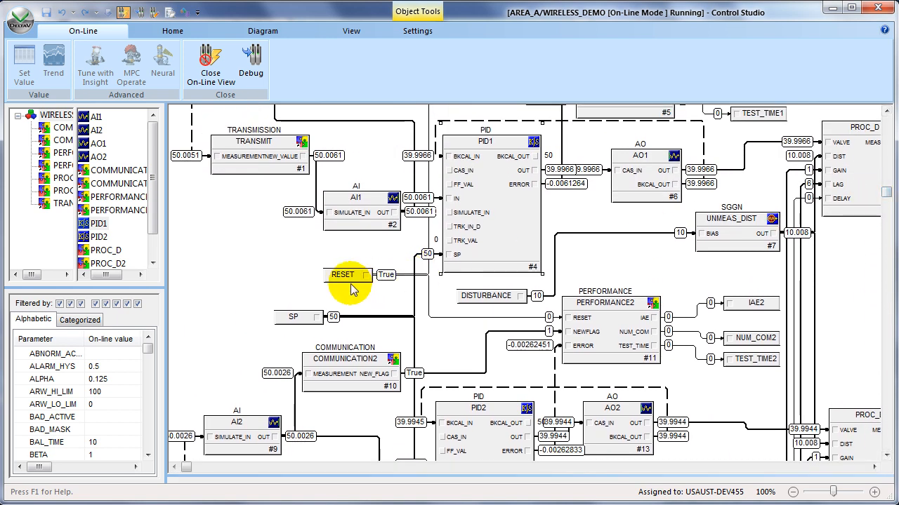
Set the RESET parameter to False so the performance blocks resume accumulating.
{"action": "double_click", "coordinate": [349, 278]}
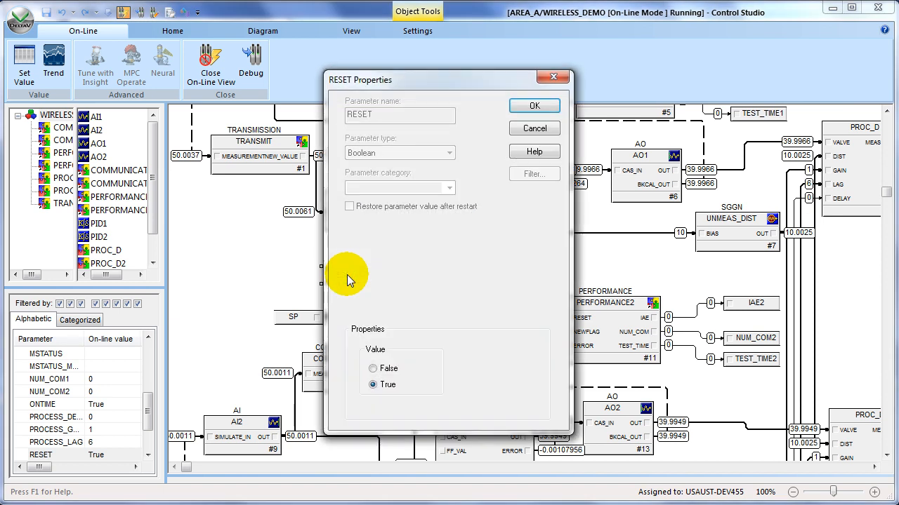
{"action": "left_click", "coordinate": [373, 369]}
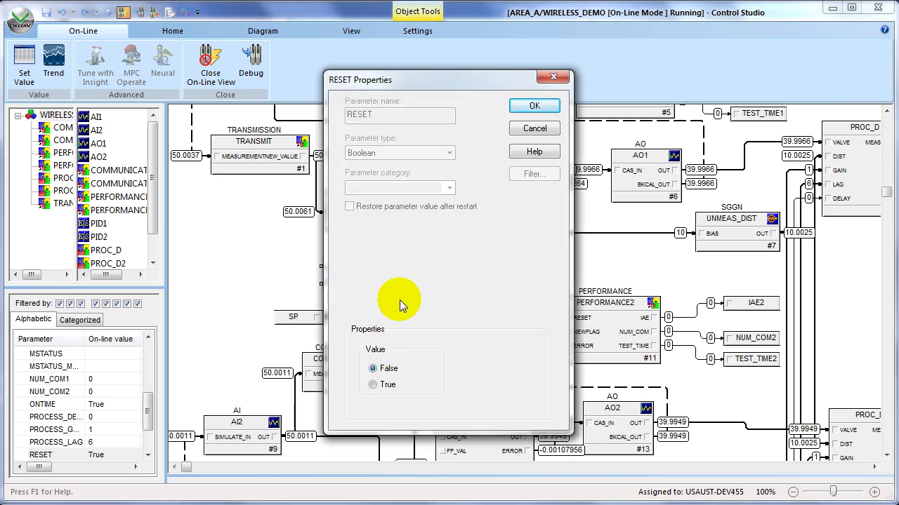
{"action": "left_click", "coordinate": [527, 105]}
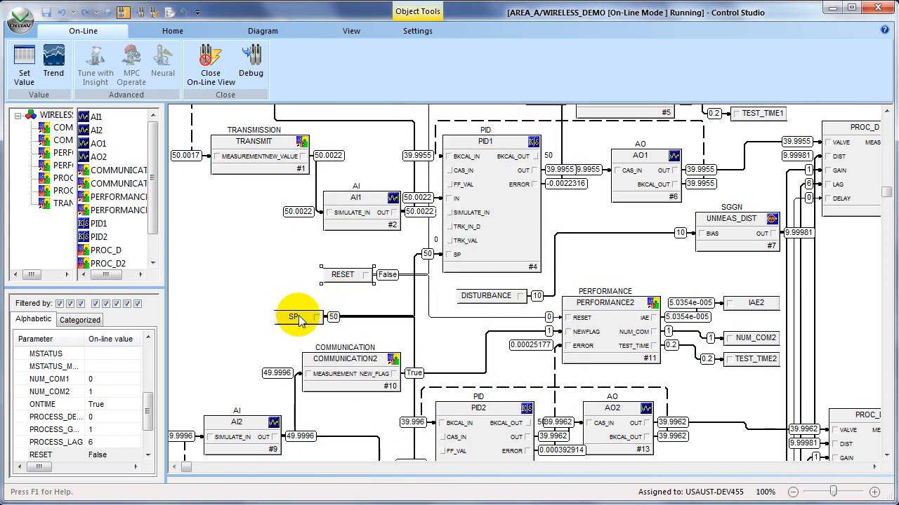
Raise the SP setpoint from 50 to 60 for both loops.
{"action": "double_click", "coordinate": [300, 317]}
{"action": "left_click", "coordinate": [379, 374]}
{"action": "type", "text": "60"}
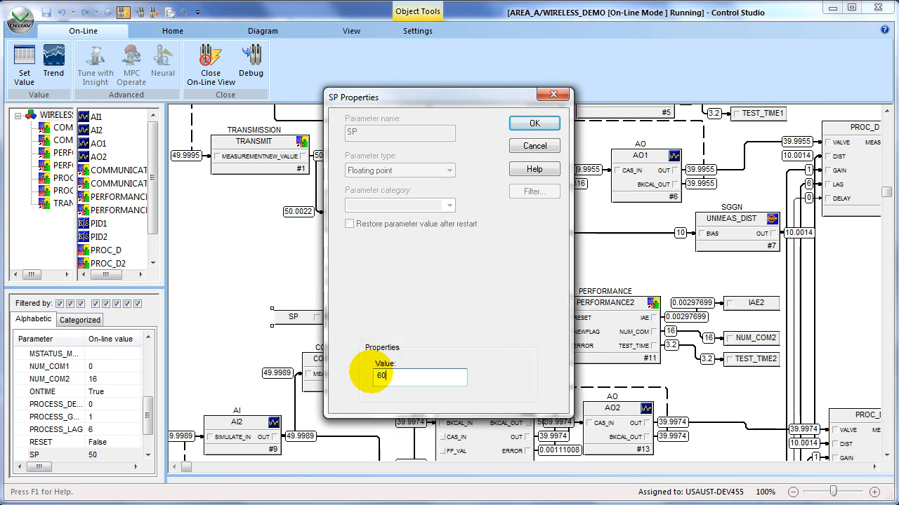
{"action": "key", "text": "Return"}
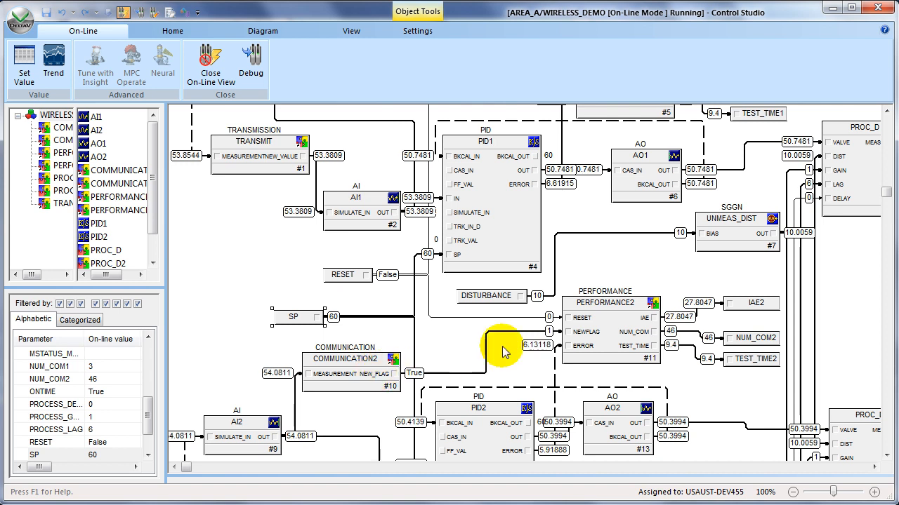
{"action": "left_click_drag", "start_coordinate": [886, 193], "coordinate": [886, 116]}
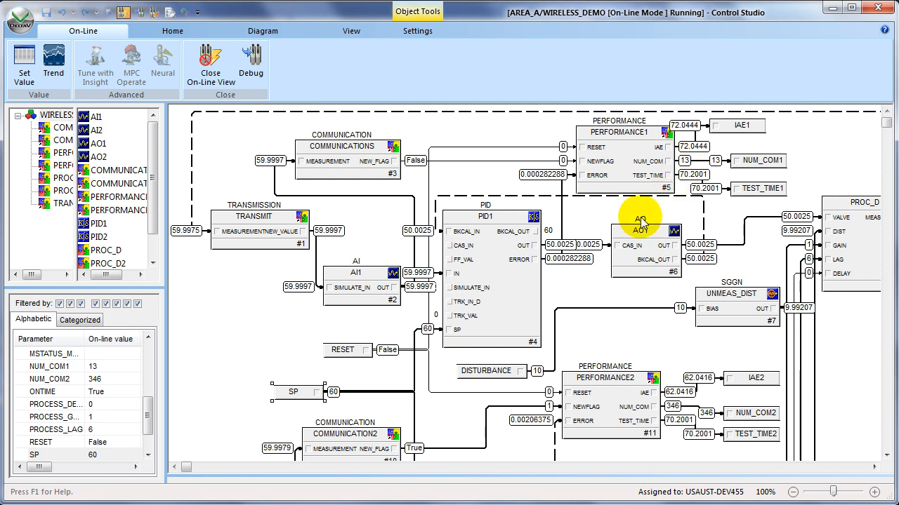
Toggle RESET True then False to clear the IAE and communication counts and restart counting.
{"action": "double_click", "coordinate": [342, 350]}
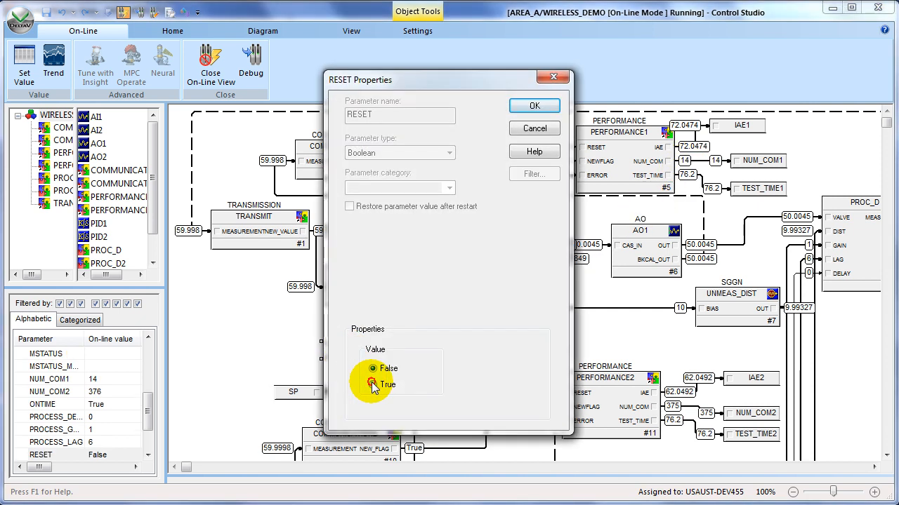
{"action": "left_click", "coordinate": [373, 385]}
{"action": "left_click", "coordinate": [531, 109]}
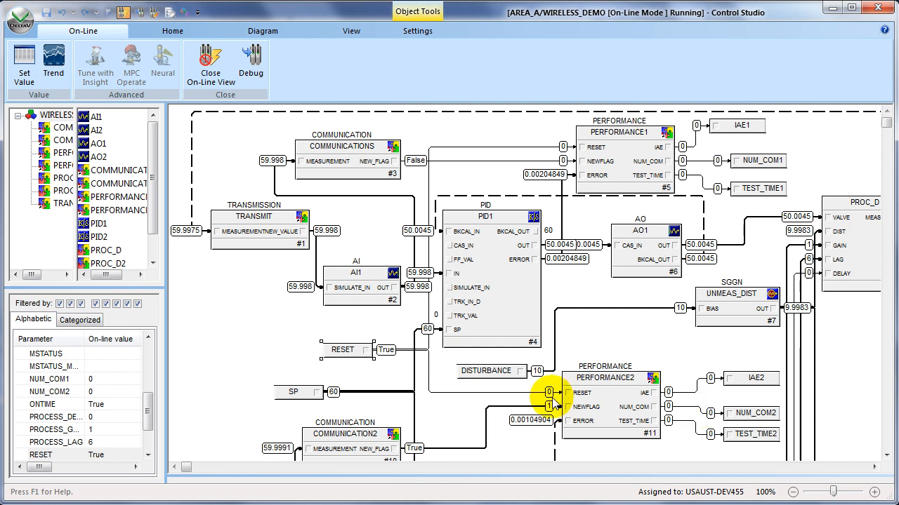
{"action": "double_click", "coordinate": [353, 351]}
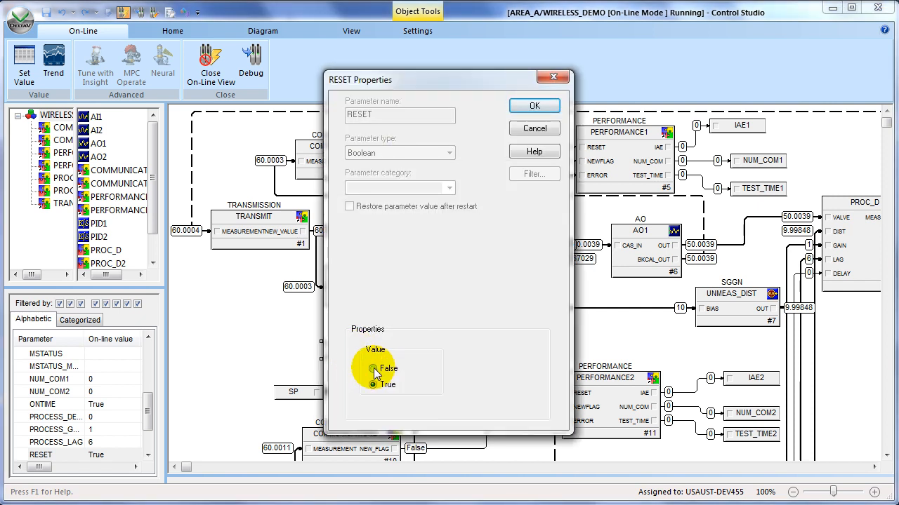
{"action": "left_click", "coordinate": [373, 369]}
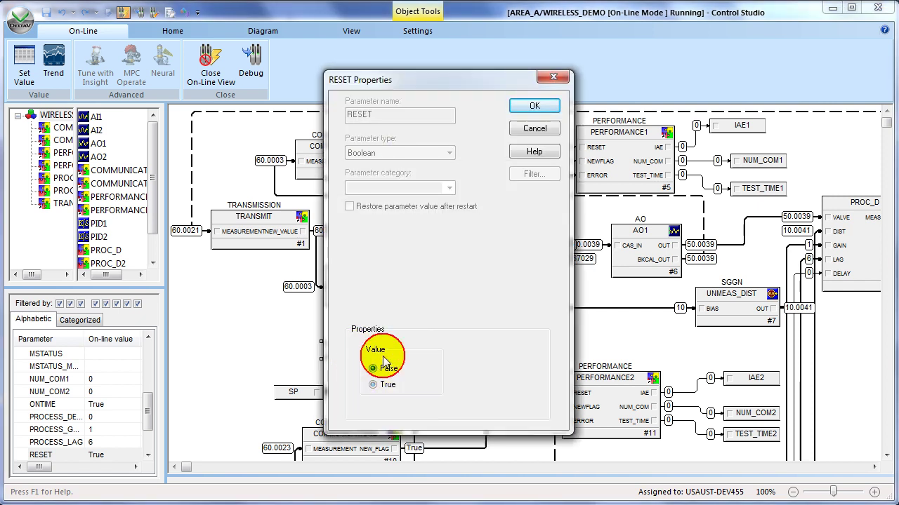
{"action": "left_click", "coordinate": [528, 112]}
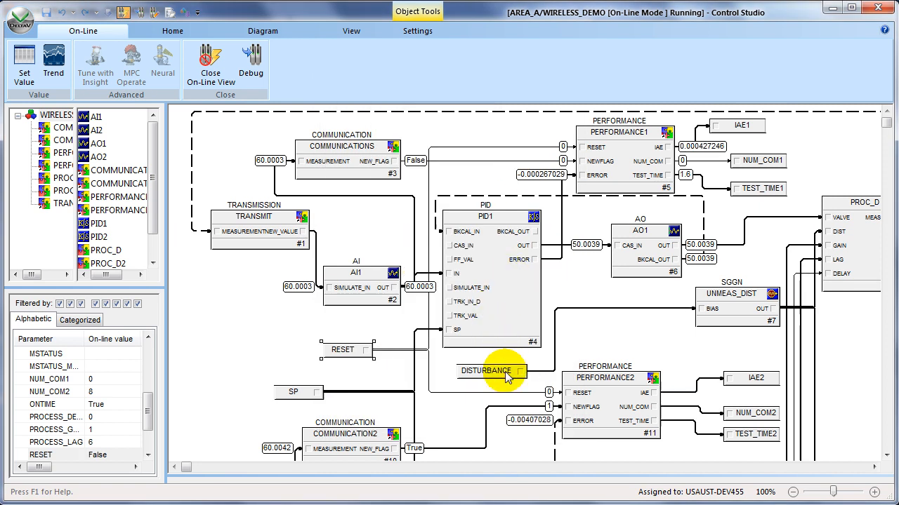
Set the DISTURBANCE input to 0.
{"action": "double_click", "coordinate": [506, 372]}
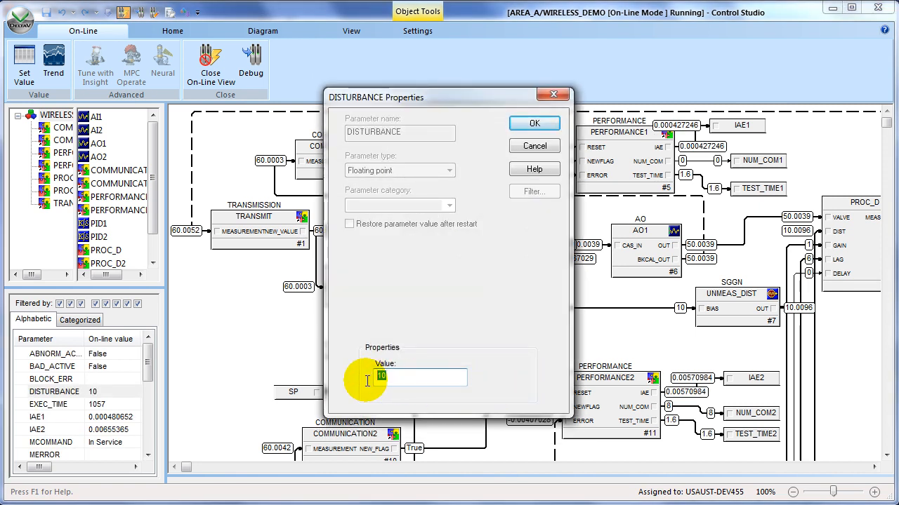
{"action": "type", "text": "10"}
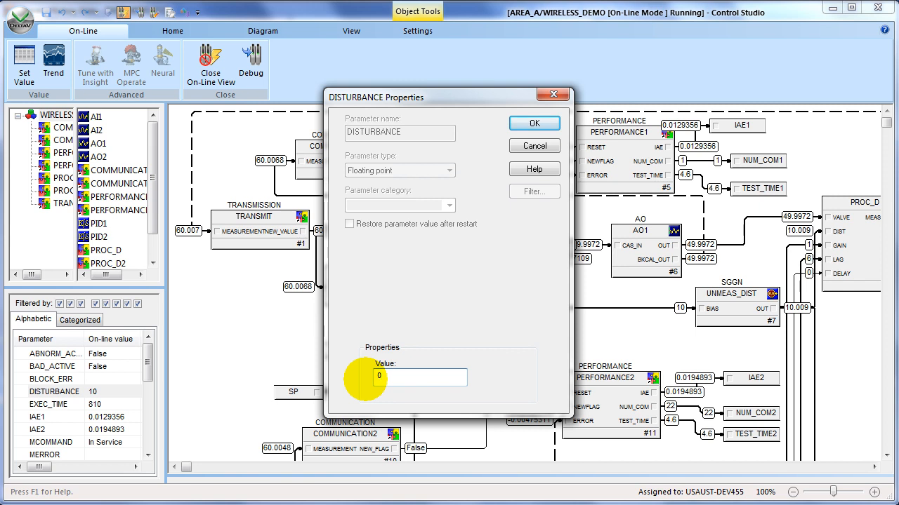
{"action": "key", "text": "Return"}
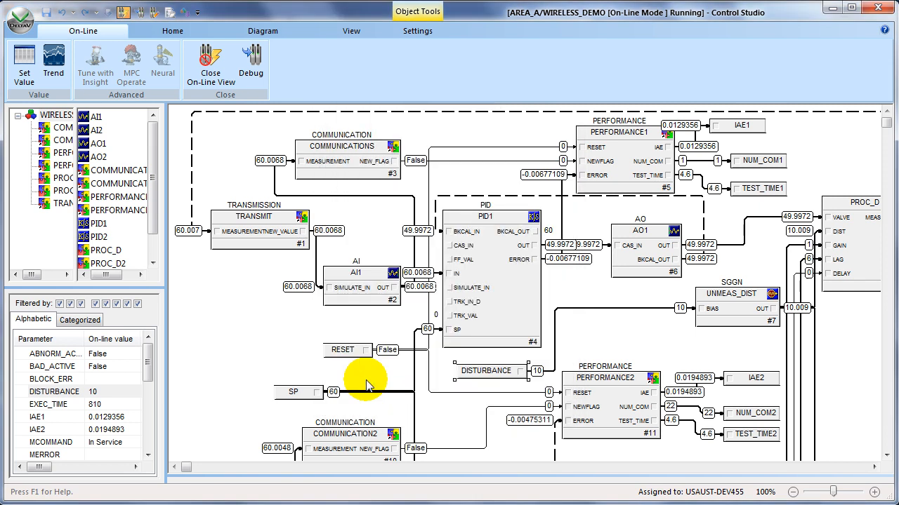